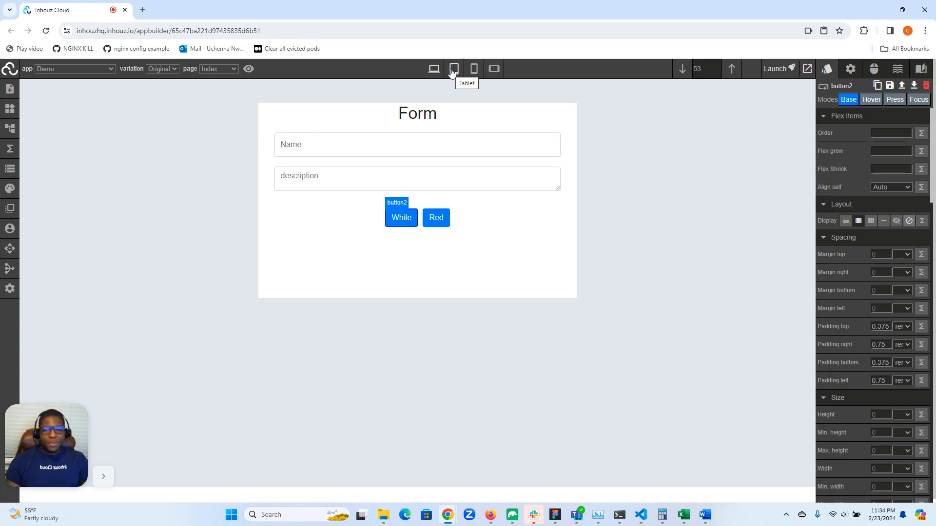
- Preview the form in the tablet and mobile device modes and return to desktop mode
click(453, 69)
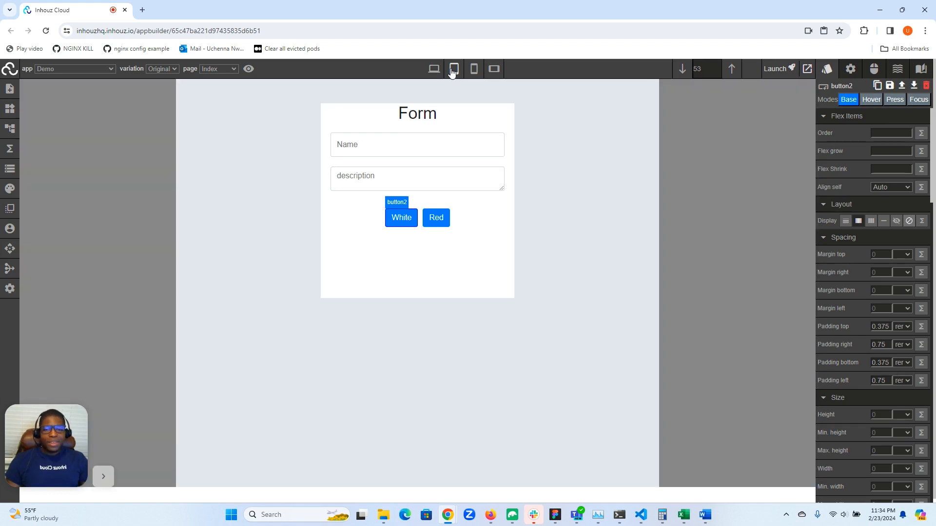
click(478, 69)
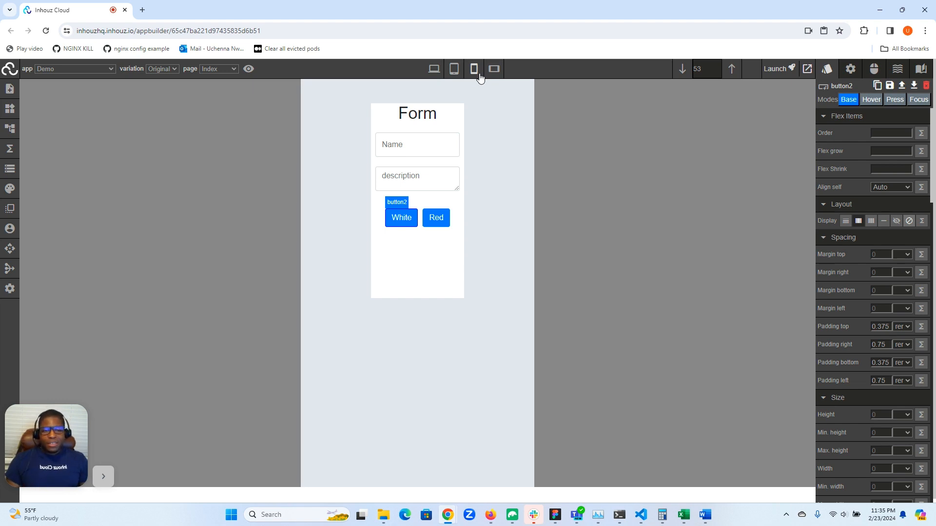
click(453, 71)
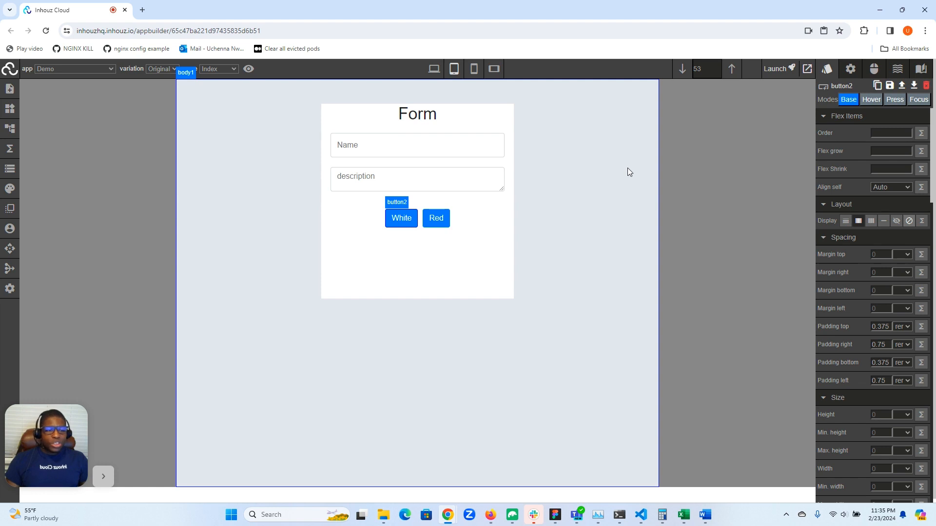
click(475, 75)
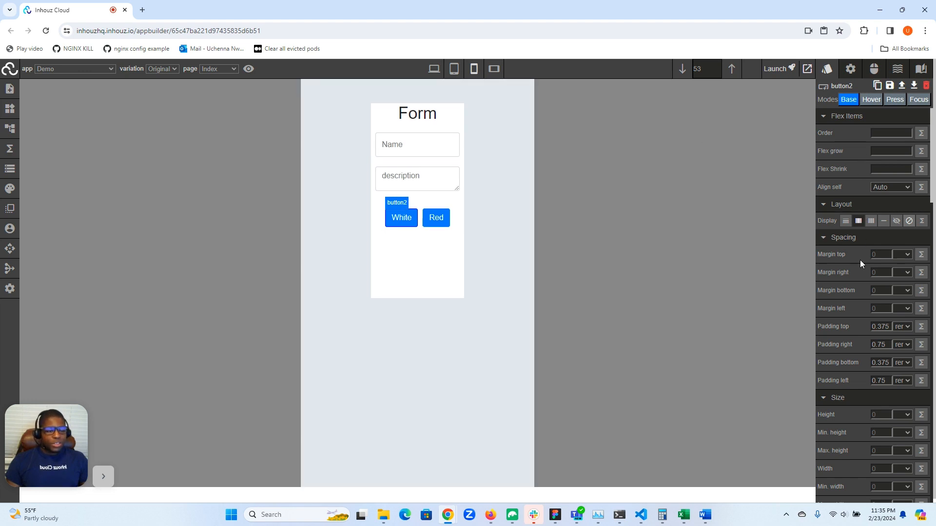
click(434, 69)
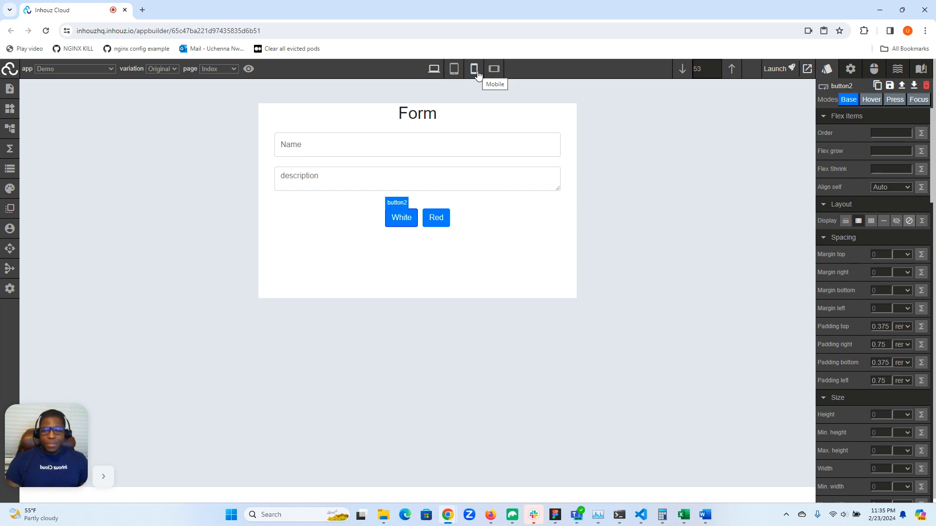
- Open the live app data and locate the deviceMode property under appSettings
click(10, 169)
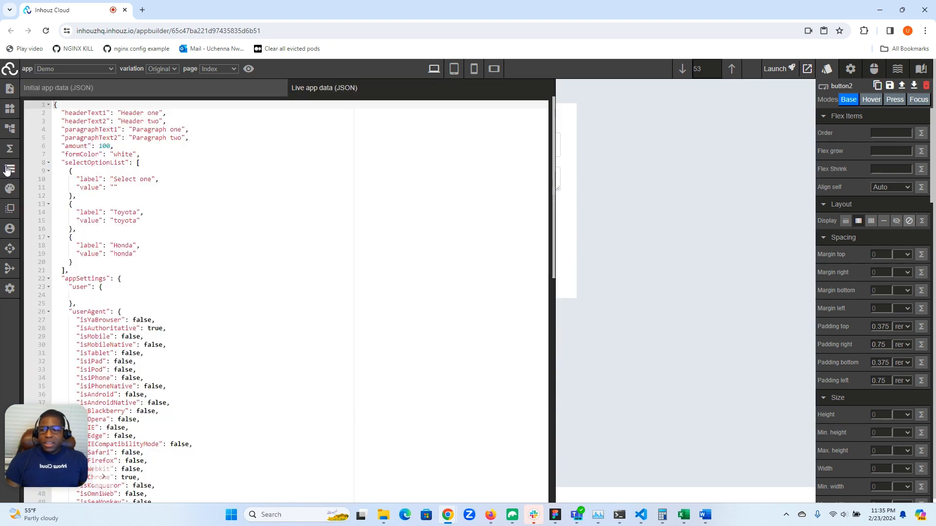
scroll(165, 157, down, 5)
scroll(79, 182, up, 3)
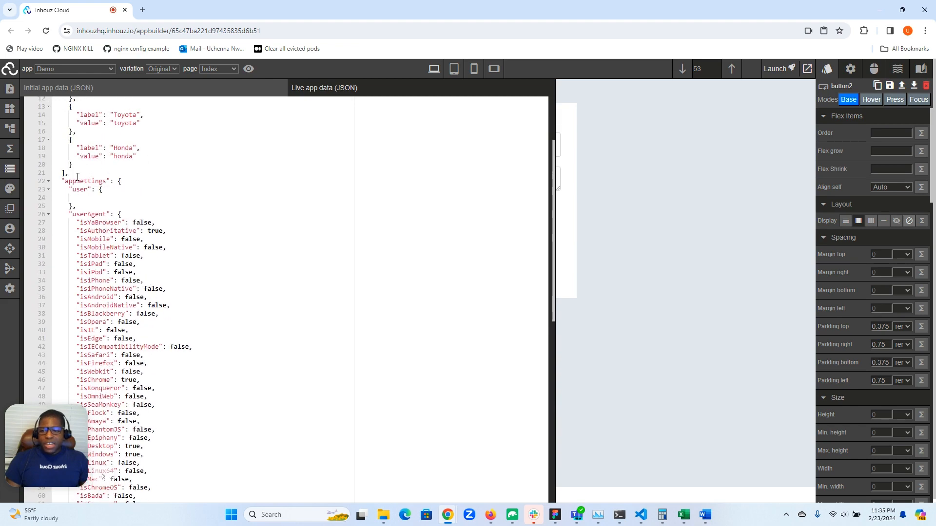
double_click(79, 182)
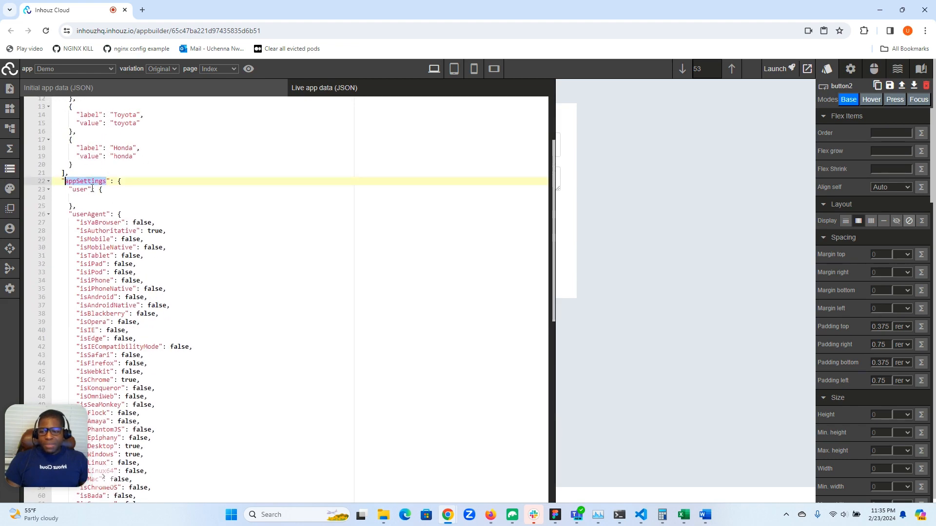
scroll(76, 196, down, 8)
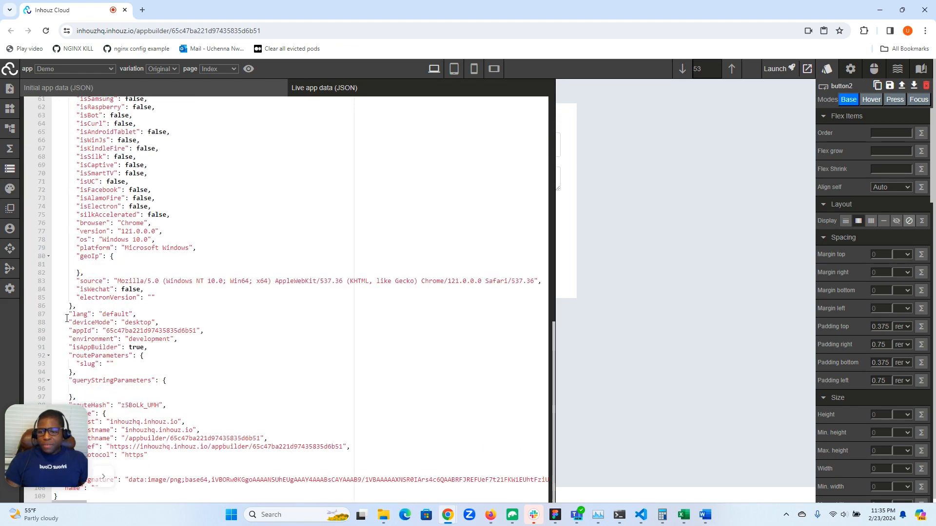
double_click(85, 323)
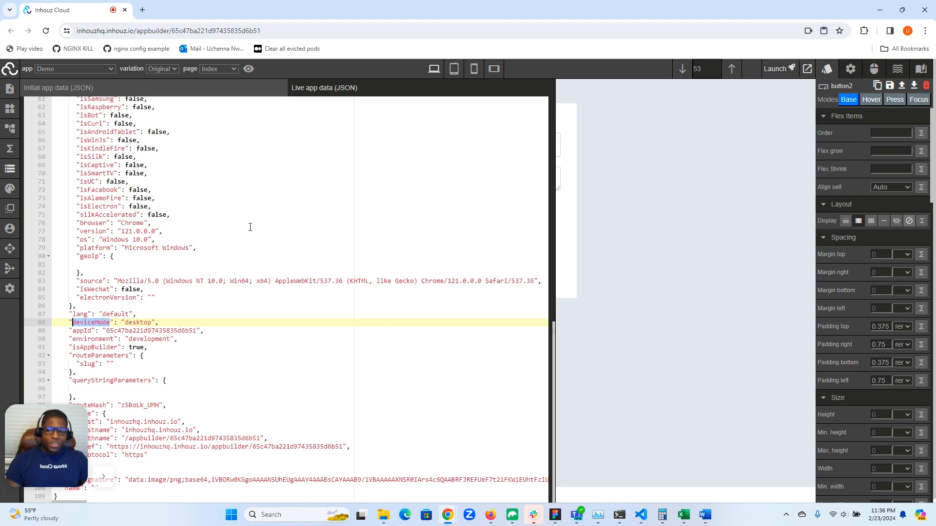
- Check the deviceMode value in tablet, mobile, mobile landscape and desktop modes, and close the app data
click(454, 72)
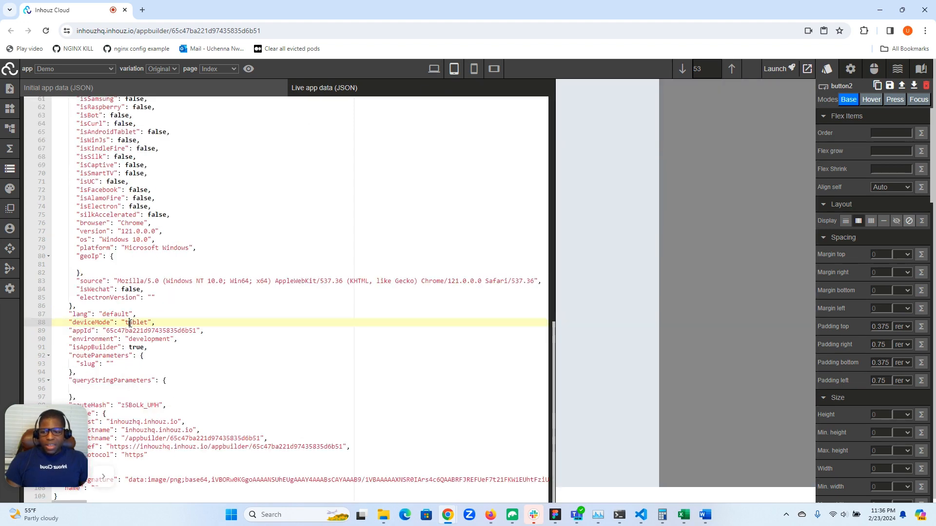
click(473, 69)
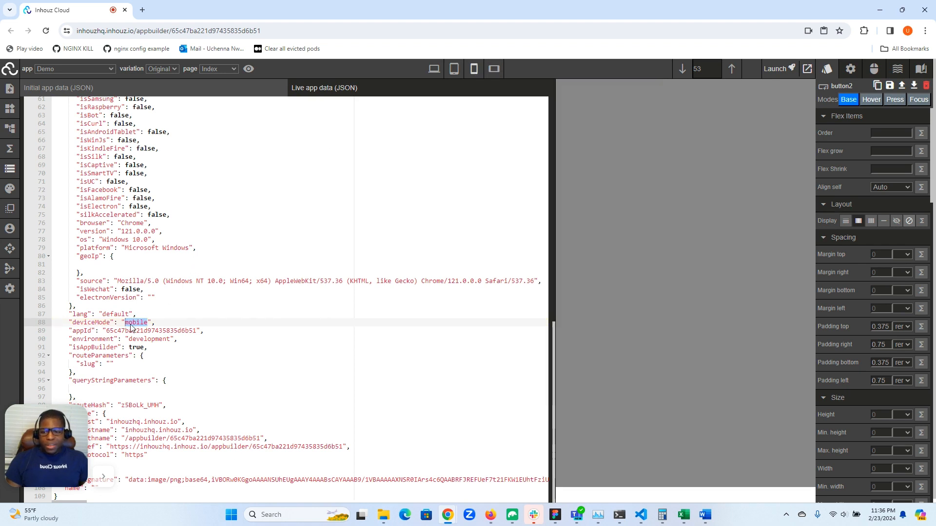
click(494, 69)
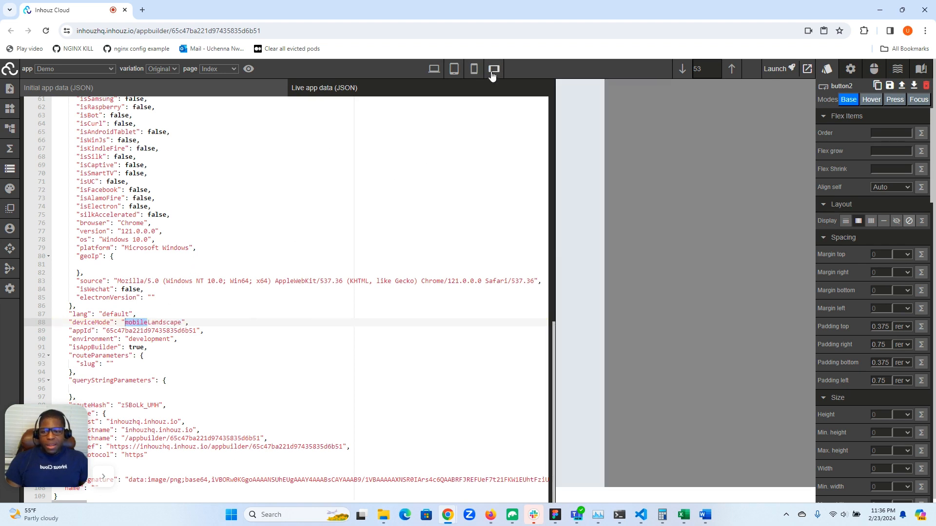
click(434, 69)
click(140, 324)
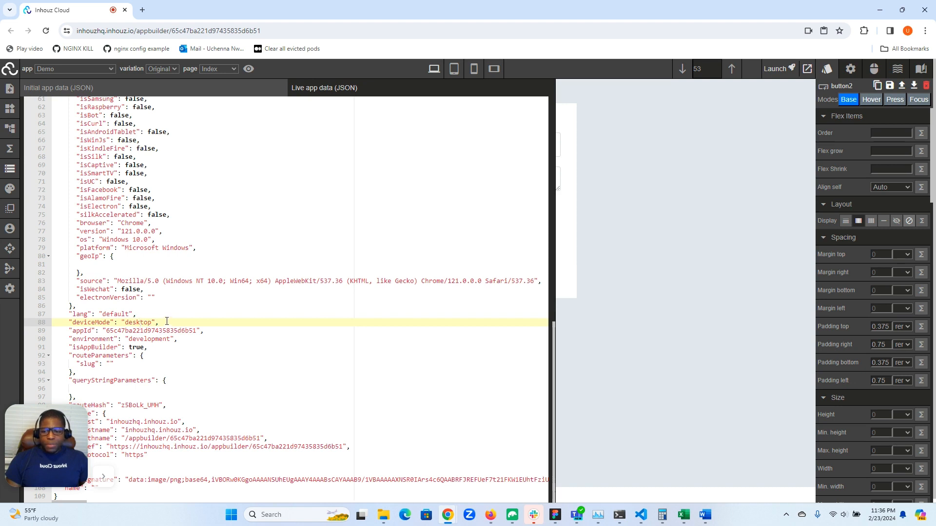
double_click(141, 322)
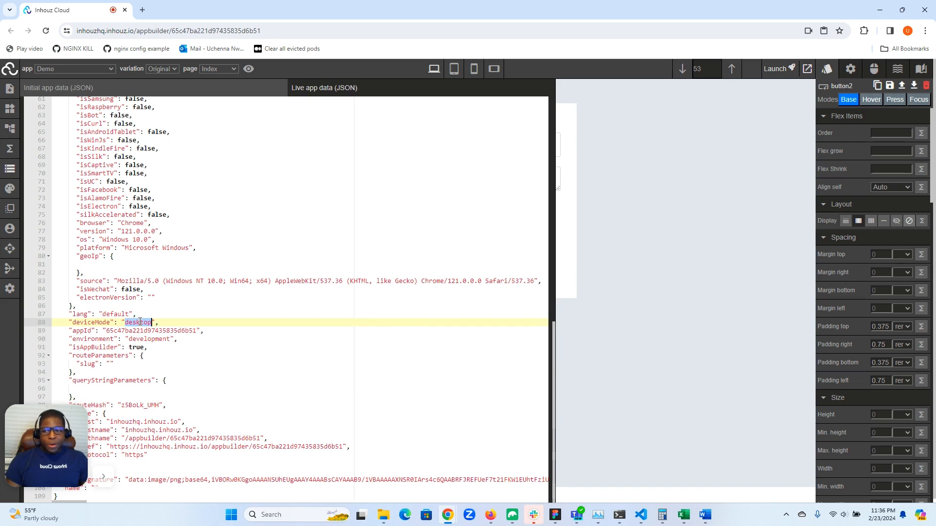
click(14, 173)
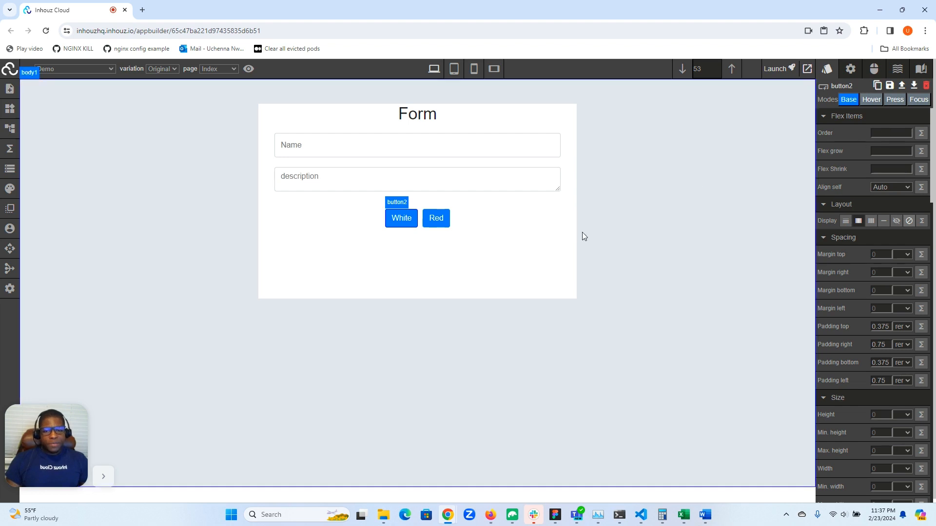
- Select the white form container and set its width to 90% for mobile mode
click(522, 259)
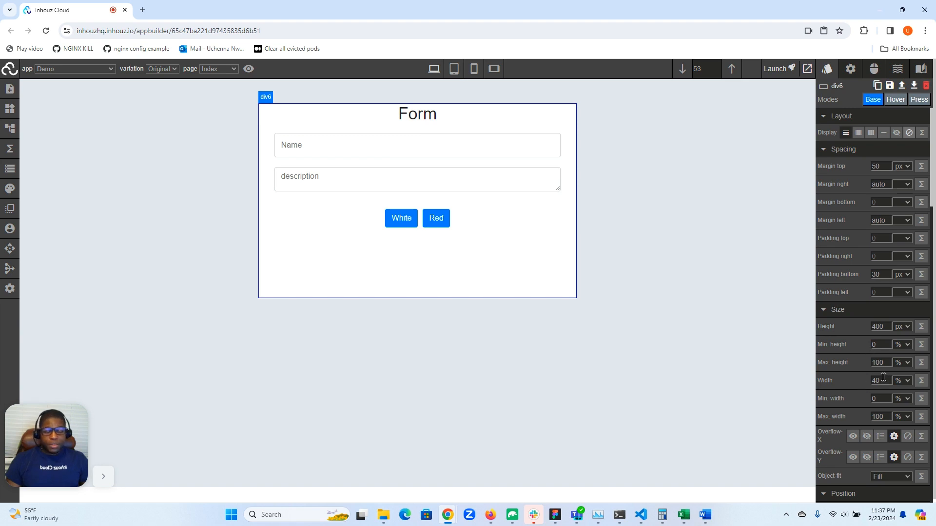
click(475, 71)
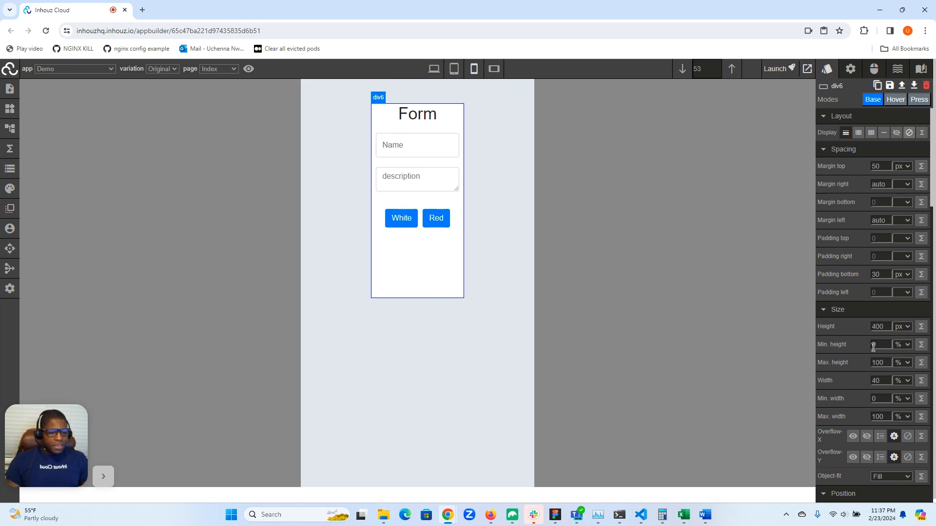
double_click(881, 381)
text(90)
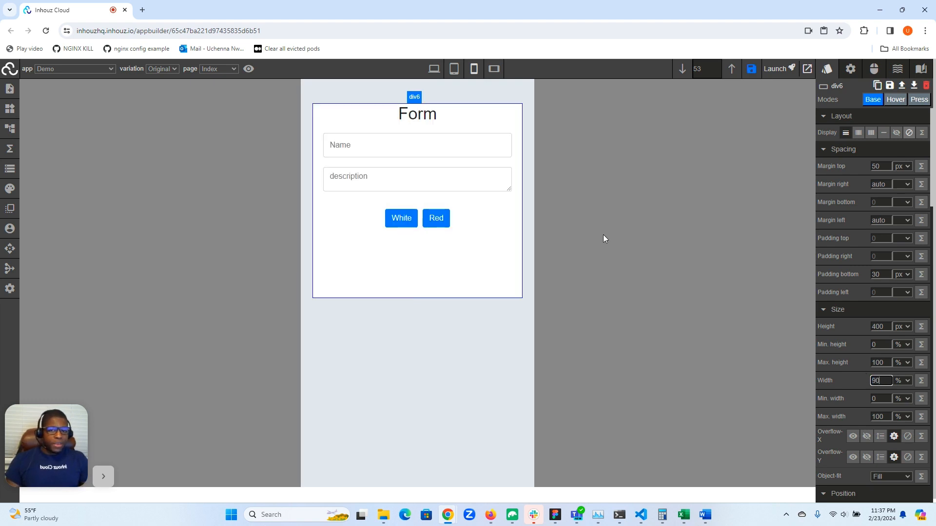
- Compare the form container's width in the desktop, mobile and mobile landscape modes
click(432, 70)
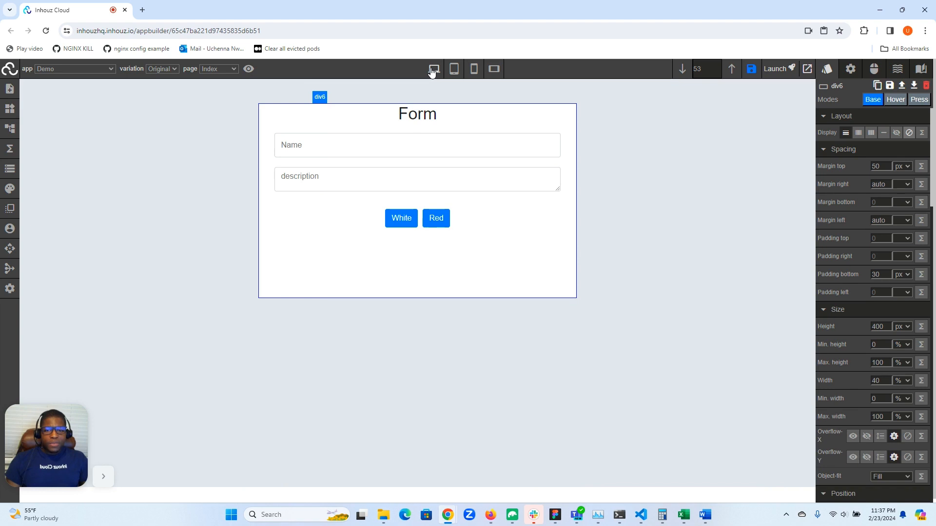
click(475, 70)
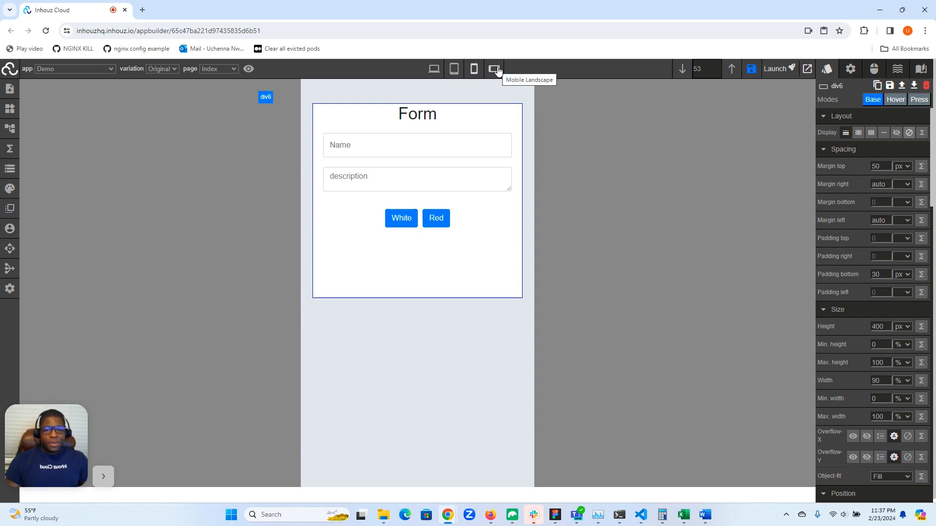
click(495, 68)
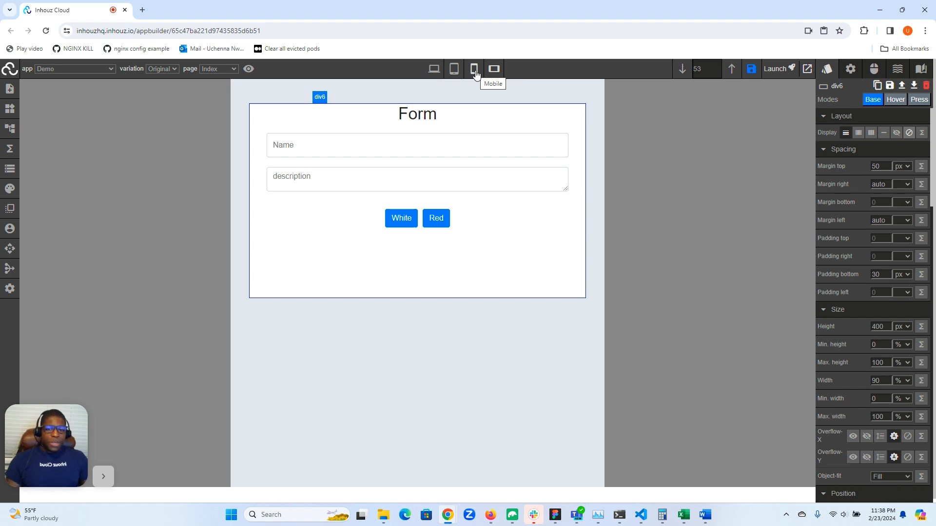
click(475, 73)
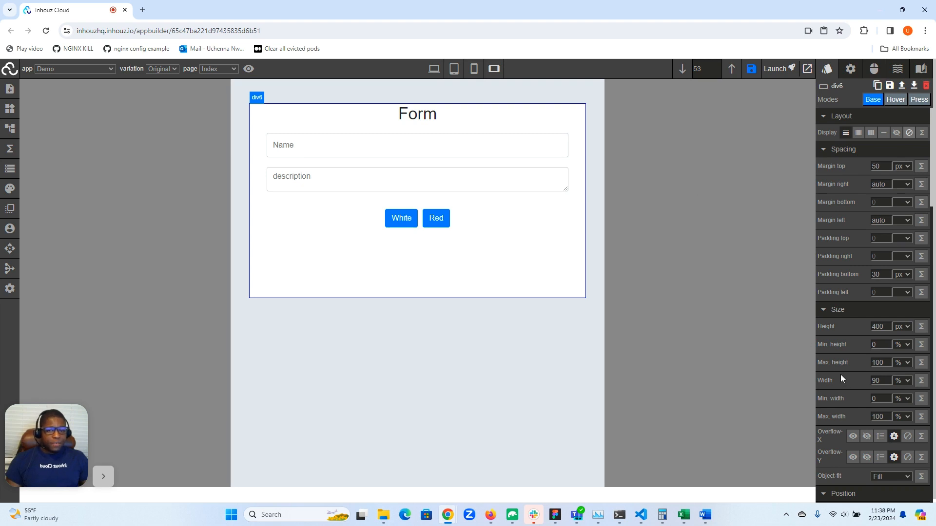
- Set the form container's width to 98% for mobile landscape mode
click(886, 381)
key(BackSpace)
text(8)
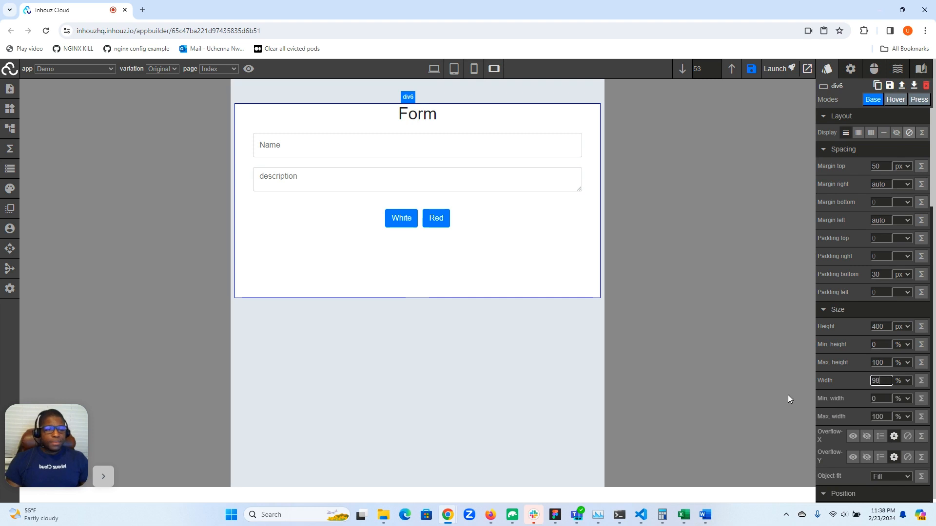
- Review the form container's width in the mobile, tablet and desktop modes
click(475, 71)
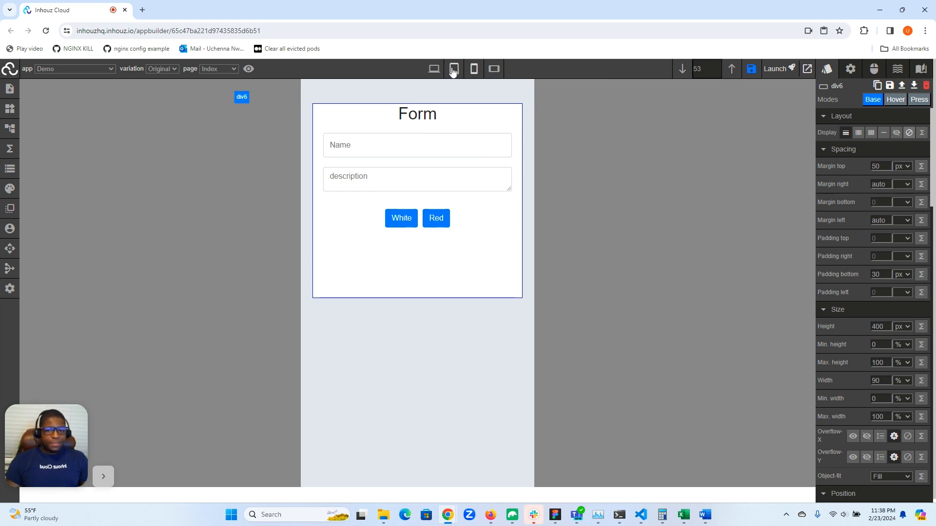
click(454, 70)
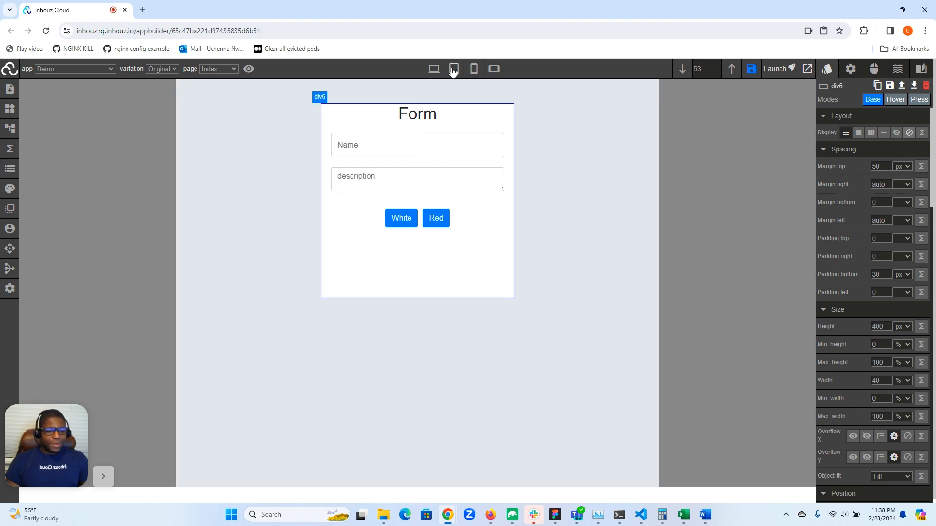
click(433, 70)
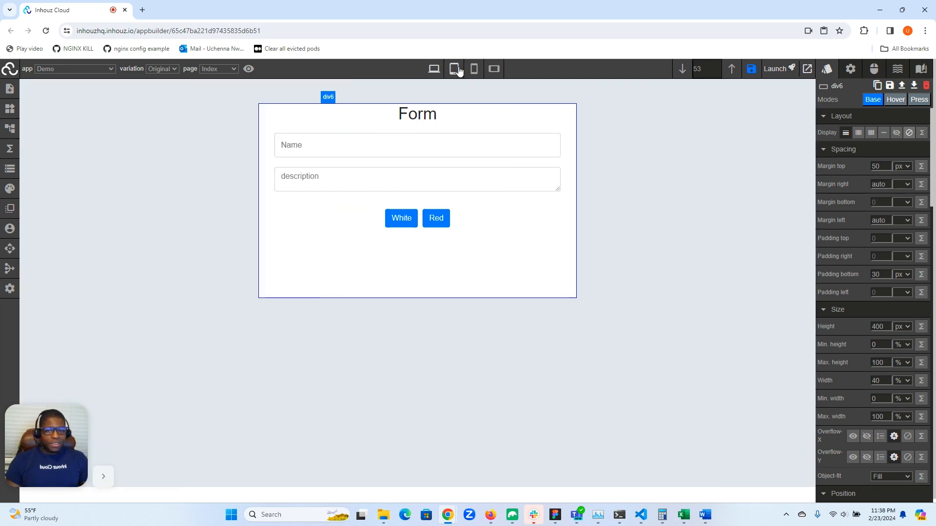
- Set the form container's width to 60% for tablet mode
click(453, 69)
click(876, 381)
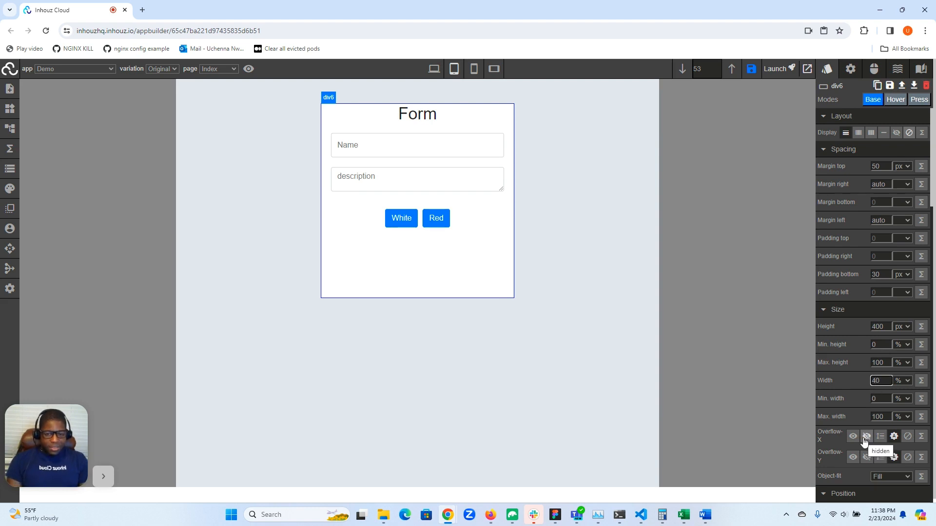
key(BackSpace)
text(6)
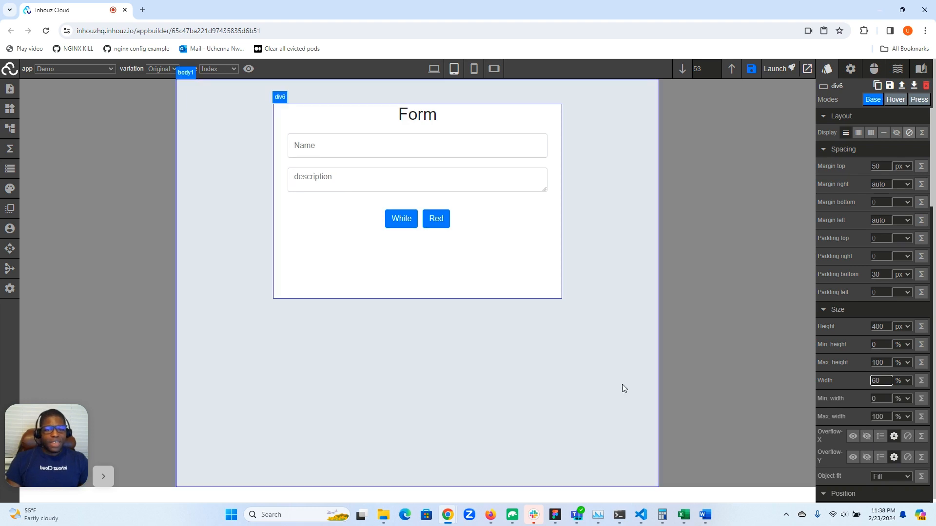
- Return to desktop mode and test the form's Red and White colour buttons
click(433, 68)
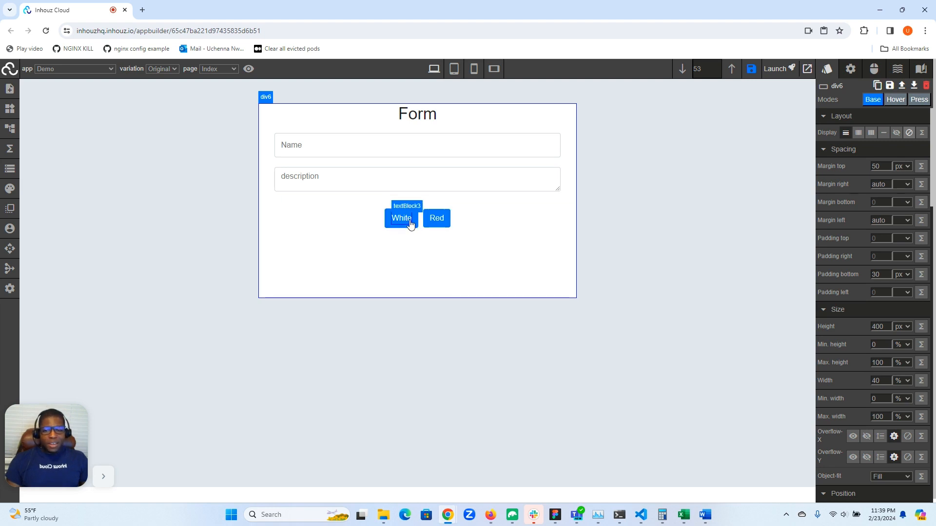
click(427, 222)
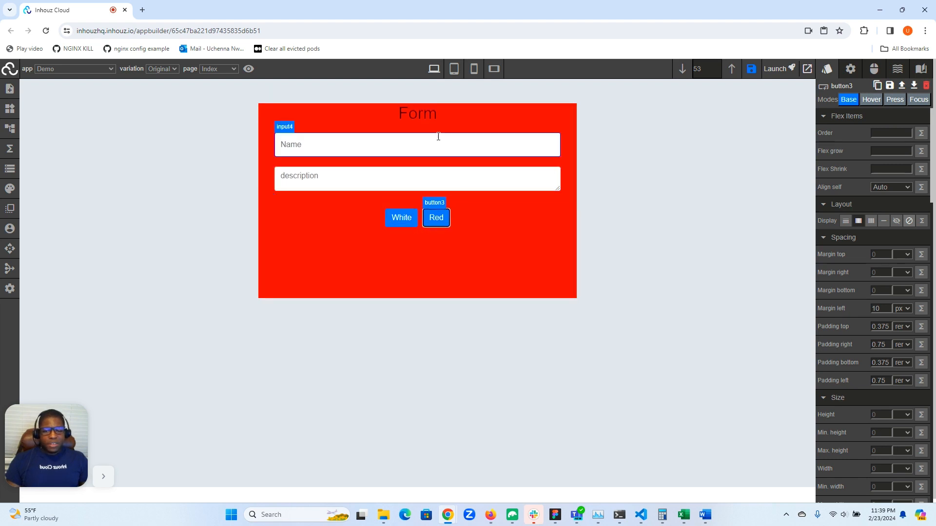
click(388, 222)
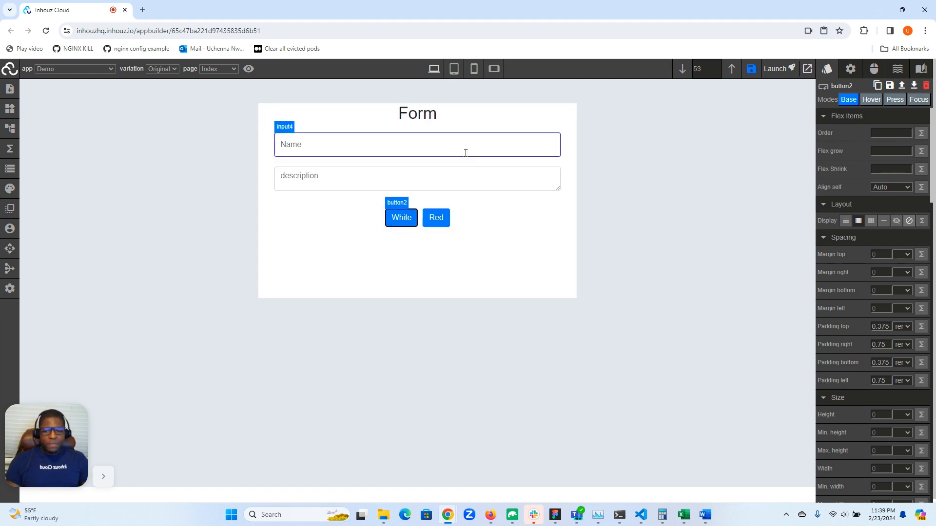
- Turn the form red with the Red button and open the arguments of that button's onClick setStateVal function
click(448, 223)
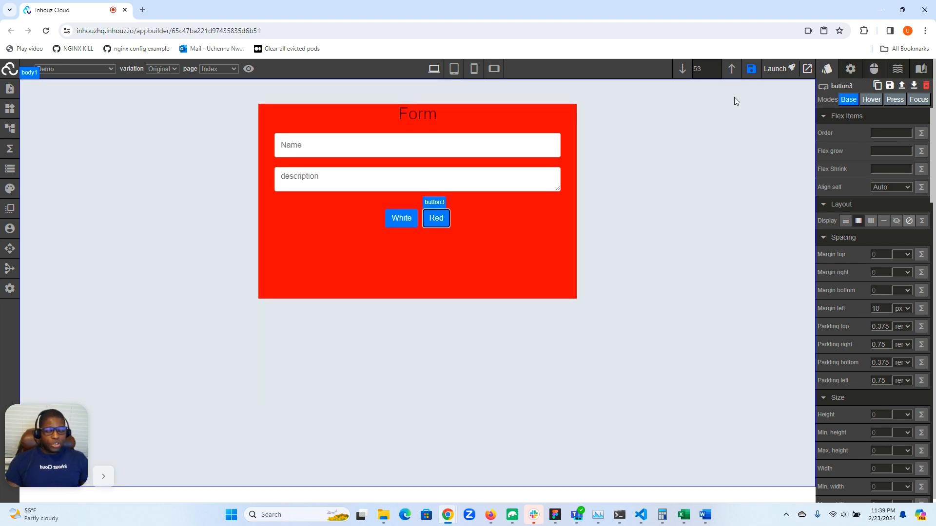
click(873, 69)
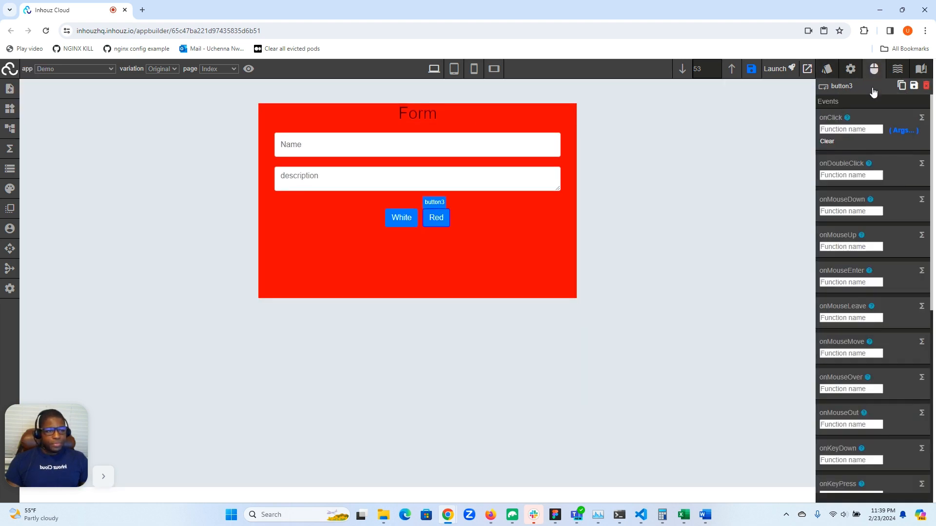
click(903, 130)
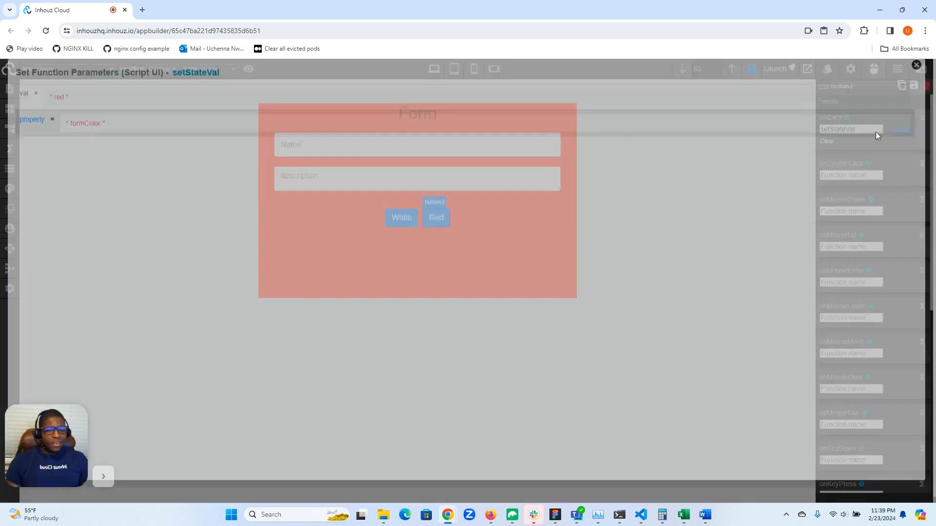
- Switch the Red button's val argument to code and set it to PARAMETER.App_Data.appSettings.deviceMode === 'mobile' ? 'green' : 'red'
click(77, 121)
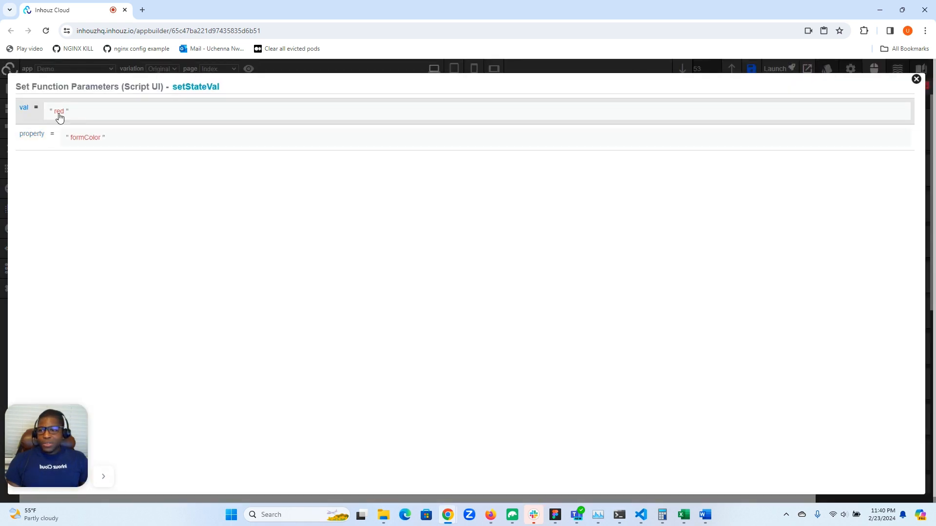
click(58, 115)
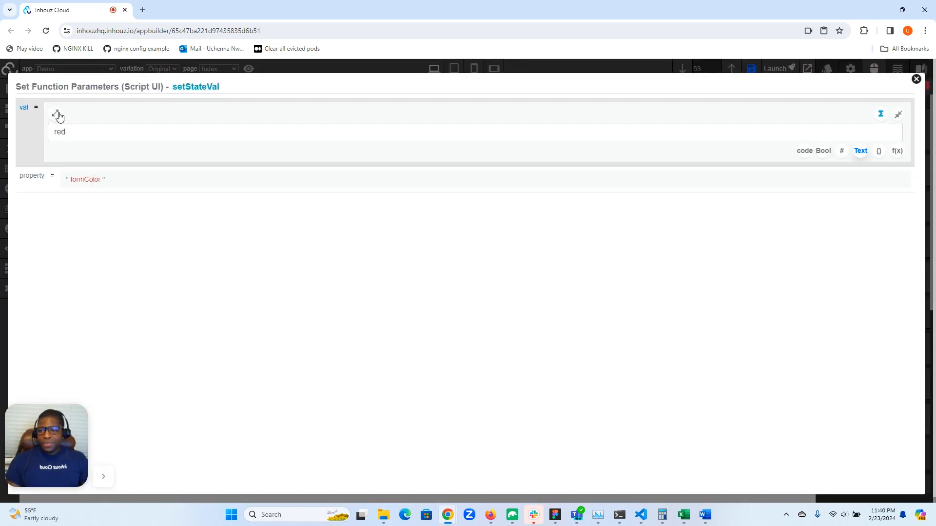
click(805, 151)
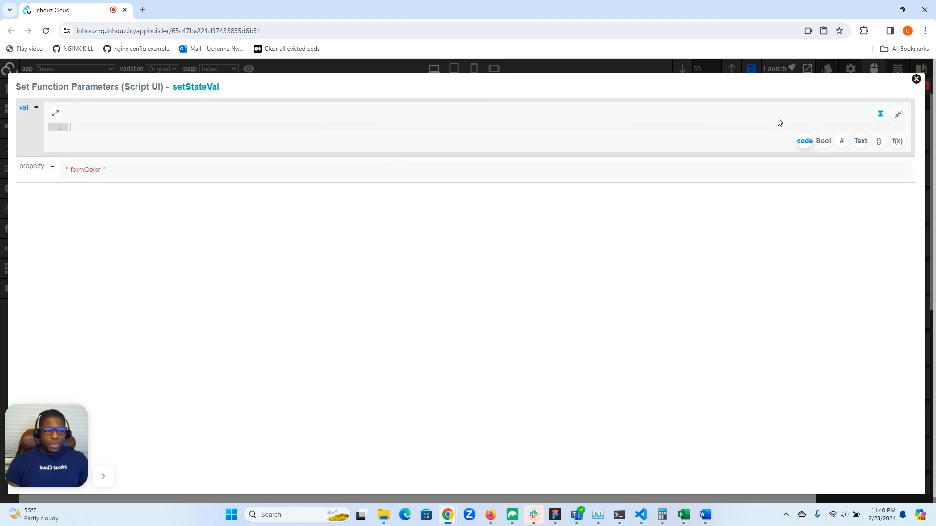
click(647, 128)
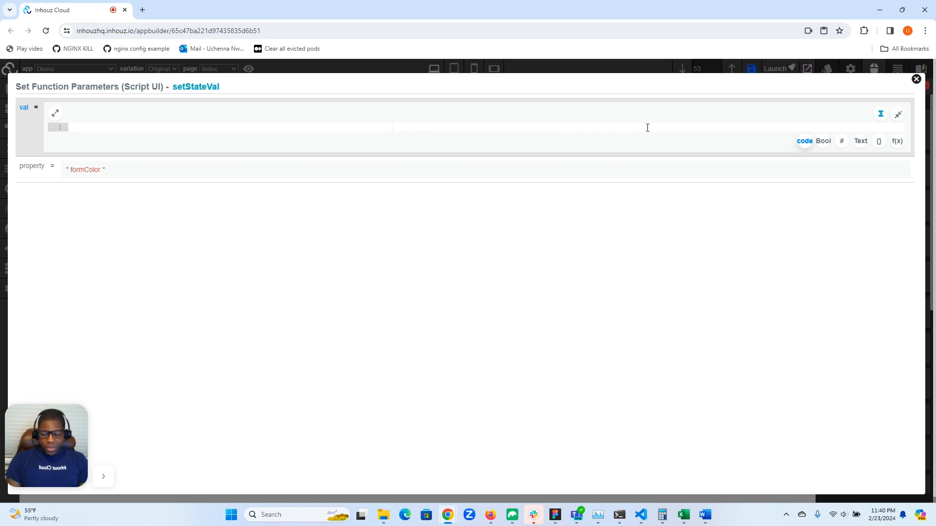
text(PA)
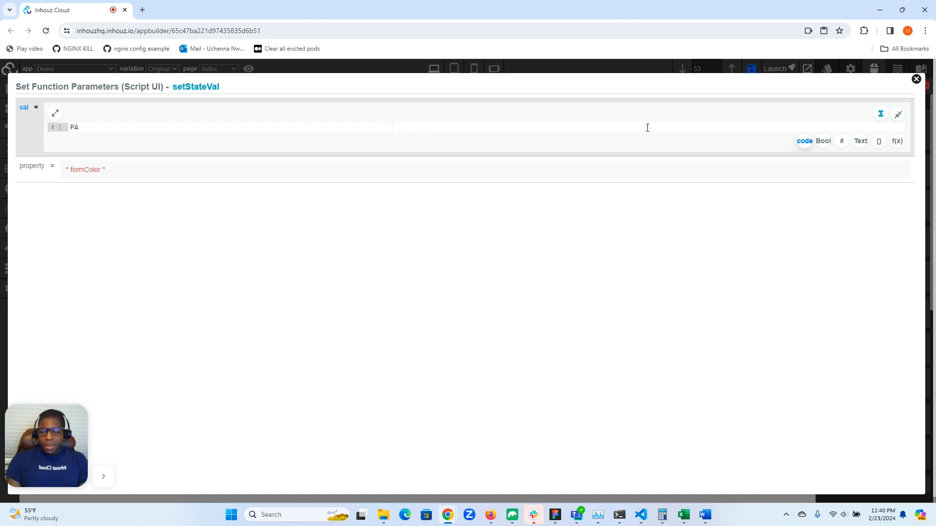
text(RAMETER.App)
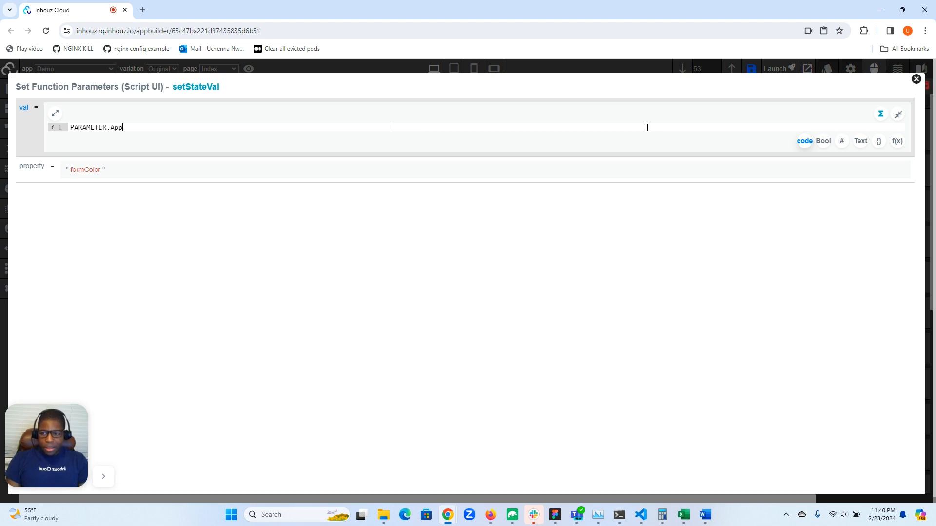
text(_Data)
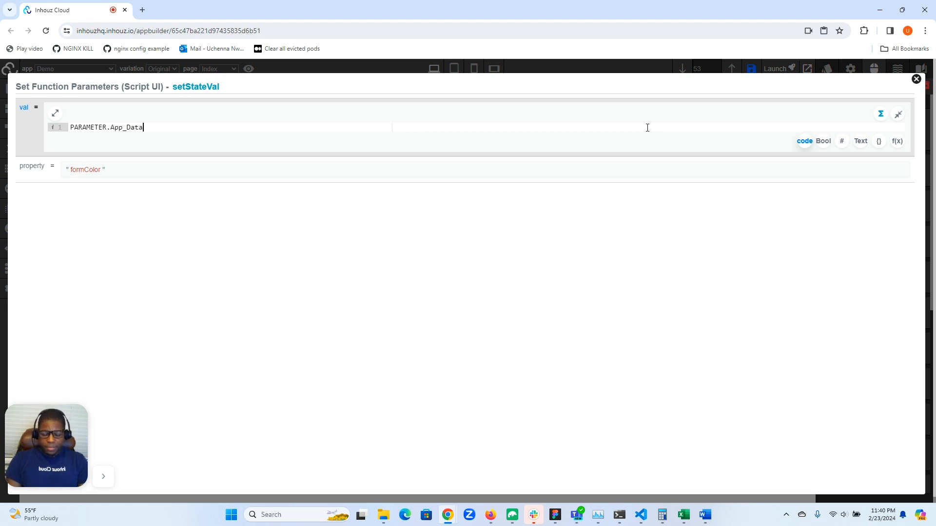
text(.appS)
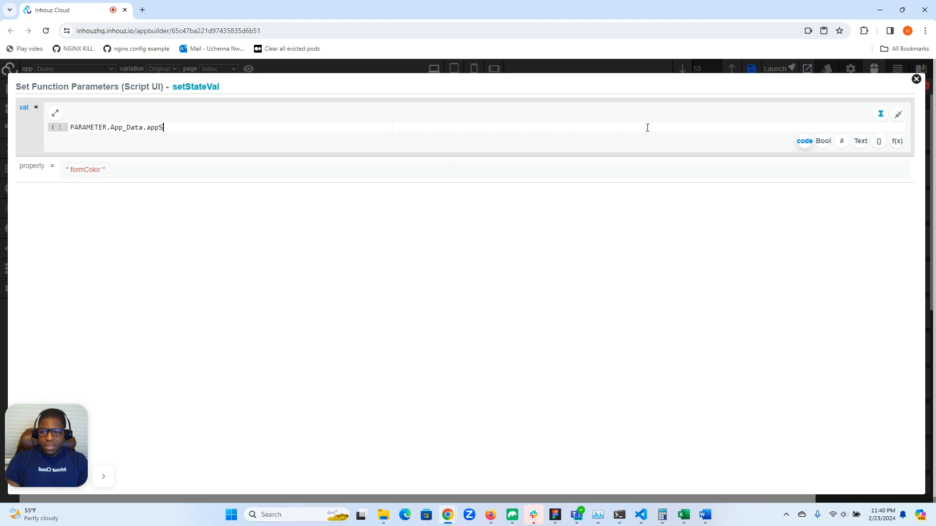
text(ettings.deviceMo)
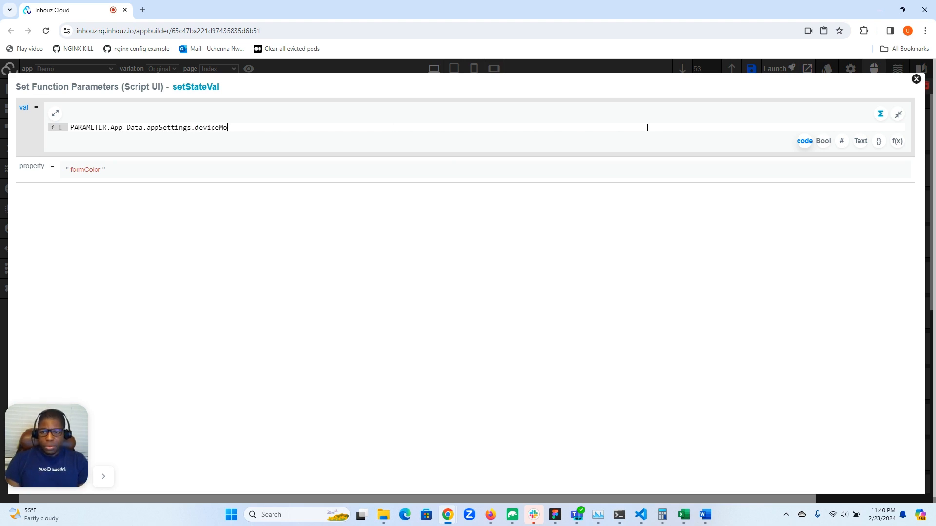
text(de === )
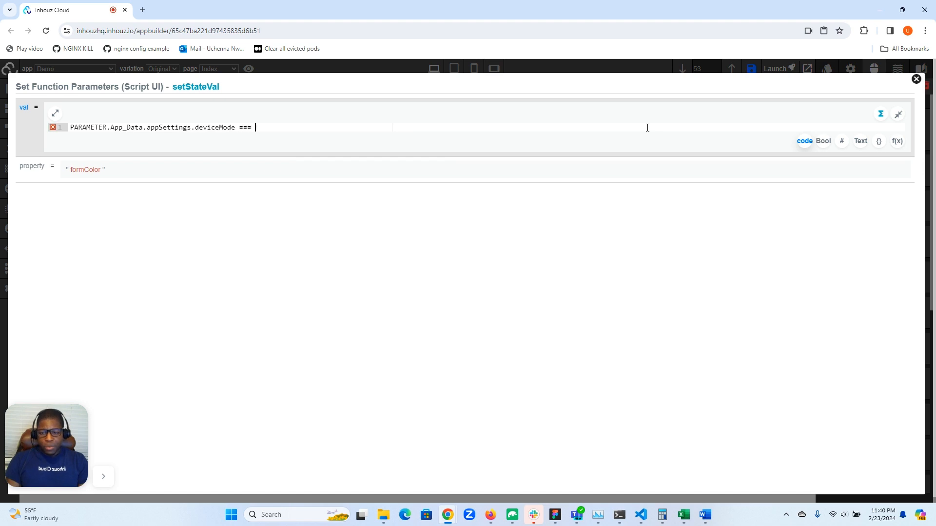
text('mobile')
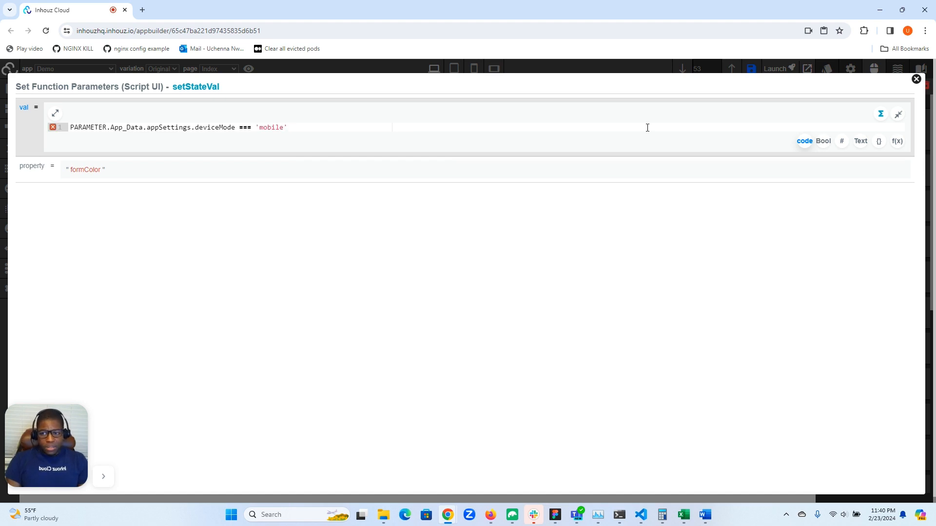
text( ? 'green')
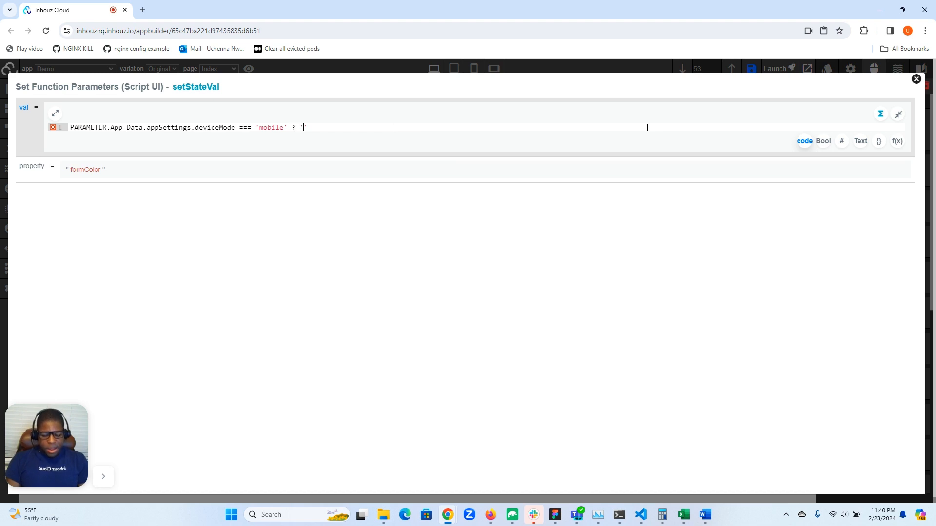
text( : 'red)
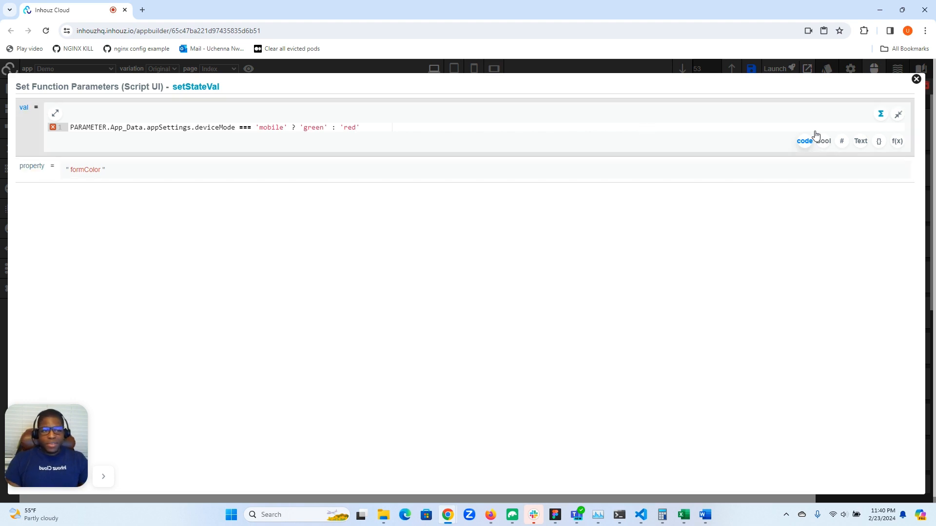
click(916, 79)
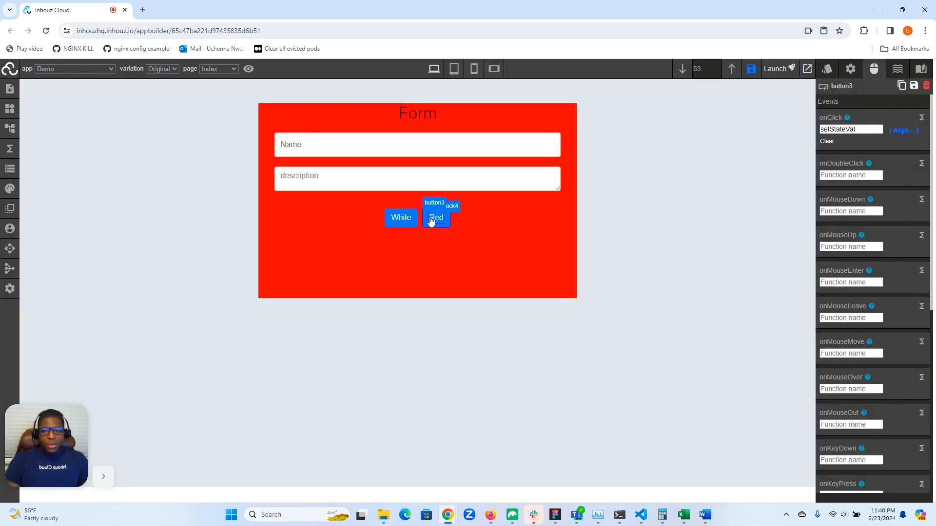
- Test the White and Red buttons in desktop mode, and test them again in mobile mode
click(388, 224)
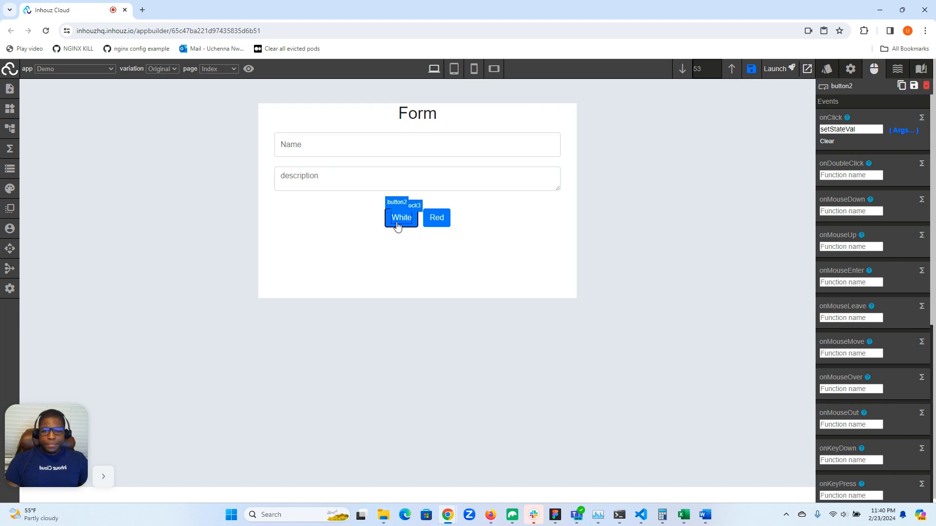
click(427, 220)
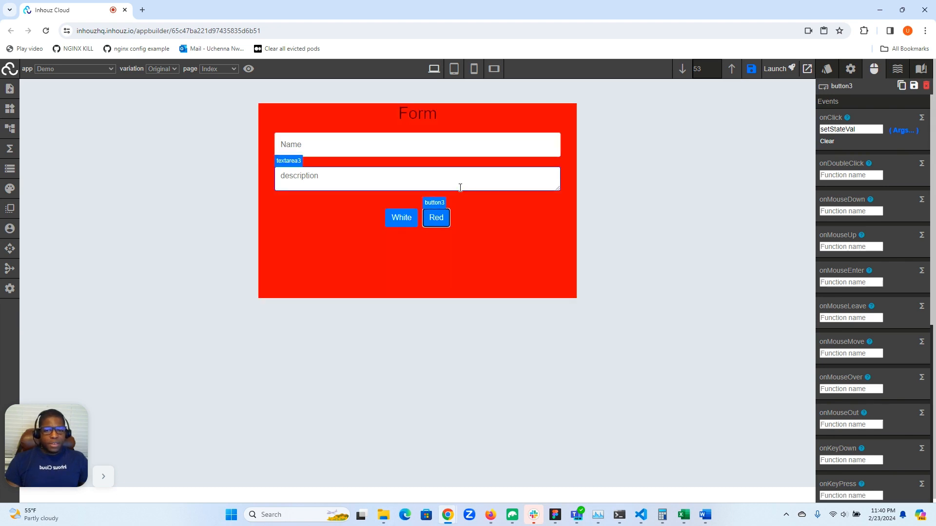
click(473, 71)
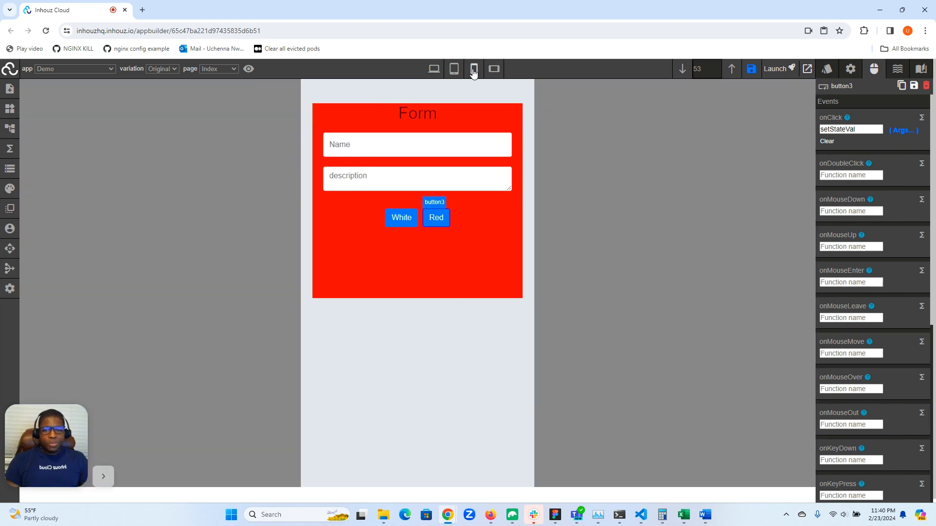
click(425, 220)
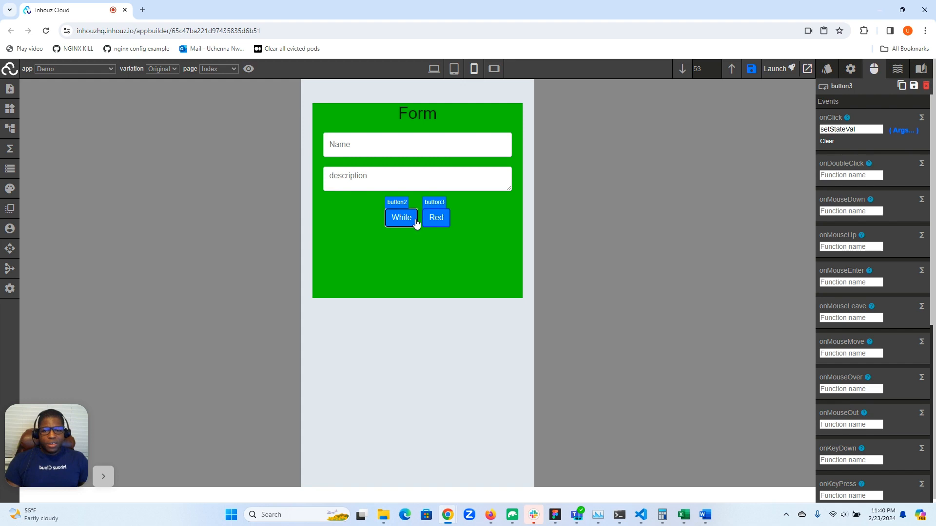
click(417, 222)
click(425, 224)
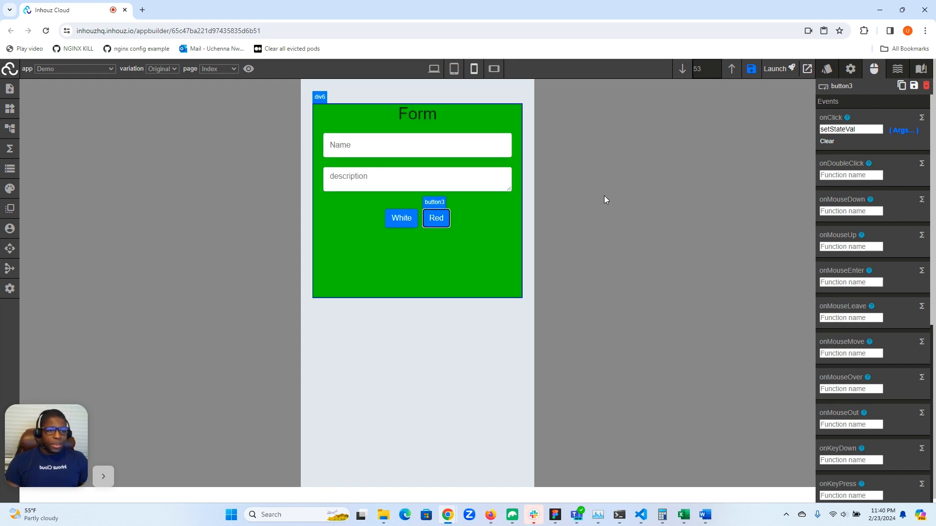
- Review the val code expression in the arguments of the Red button's onClick setStateVal function
click(910, 131)
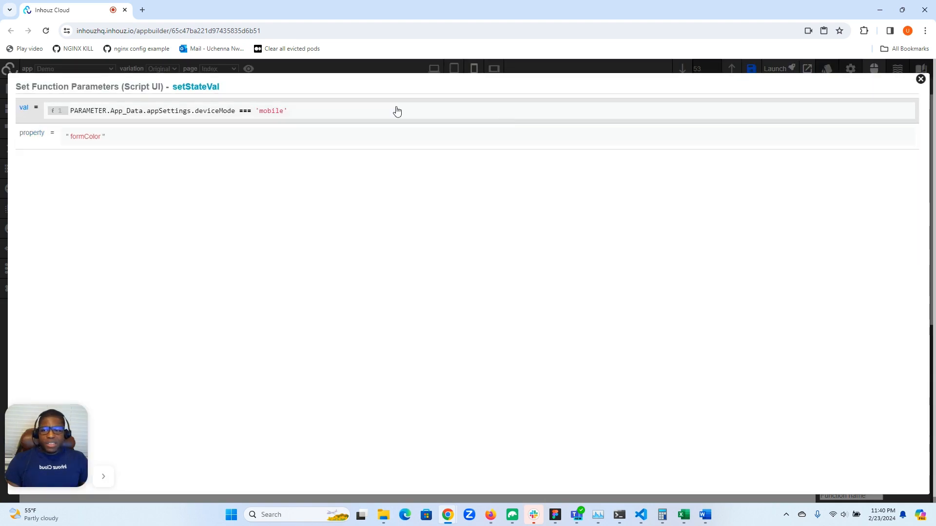
click(288, 112)
text(? 'green' : 'red')
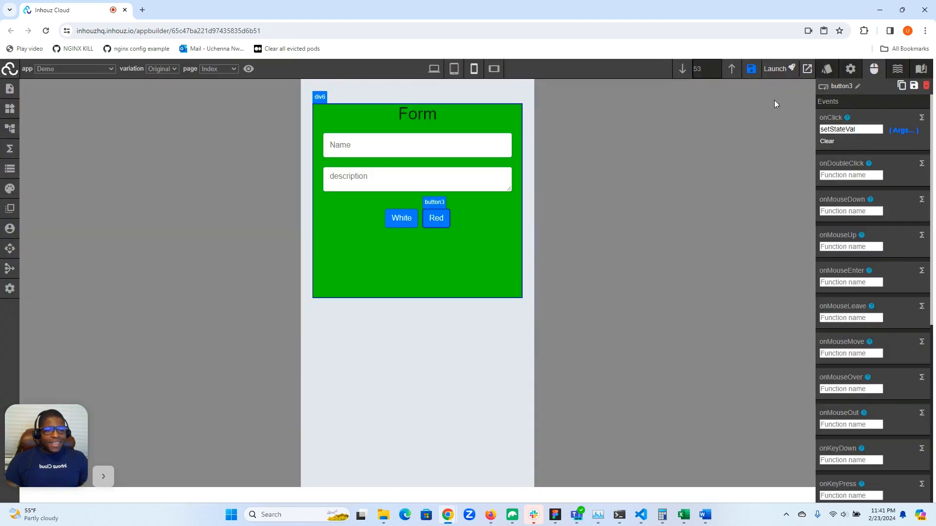
click(921, 79)
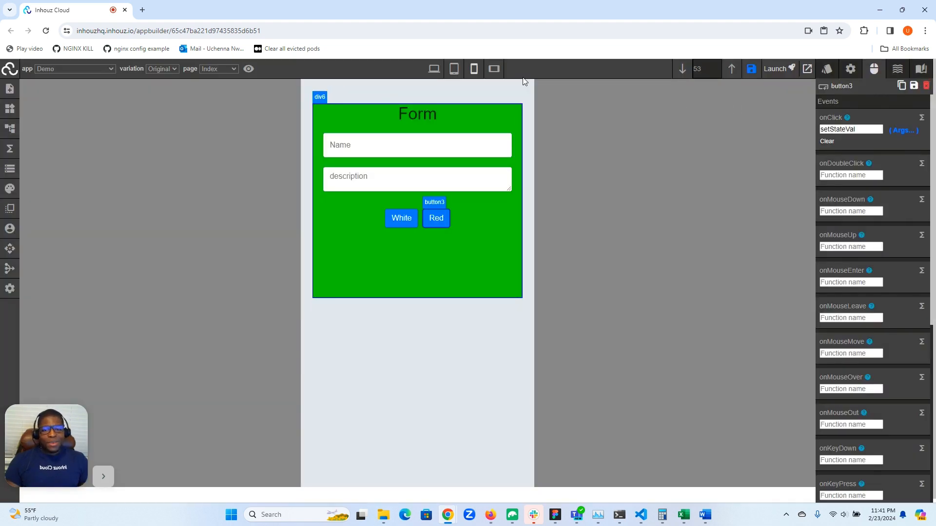
- Return to desktop mode and look through the Red button's base style properties
click(434, 69)
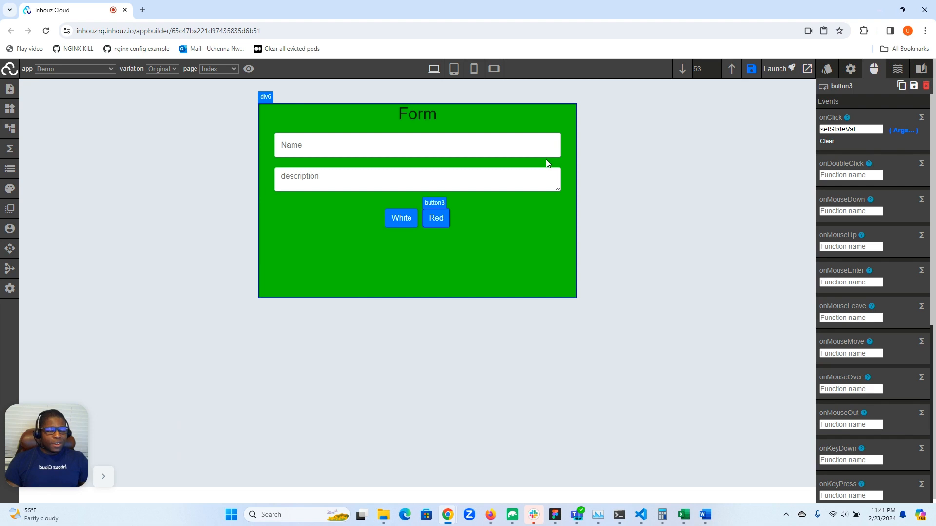
click(827, 69)
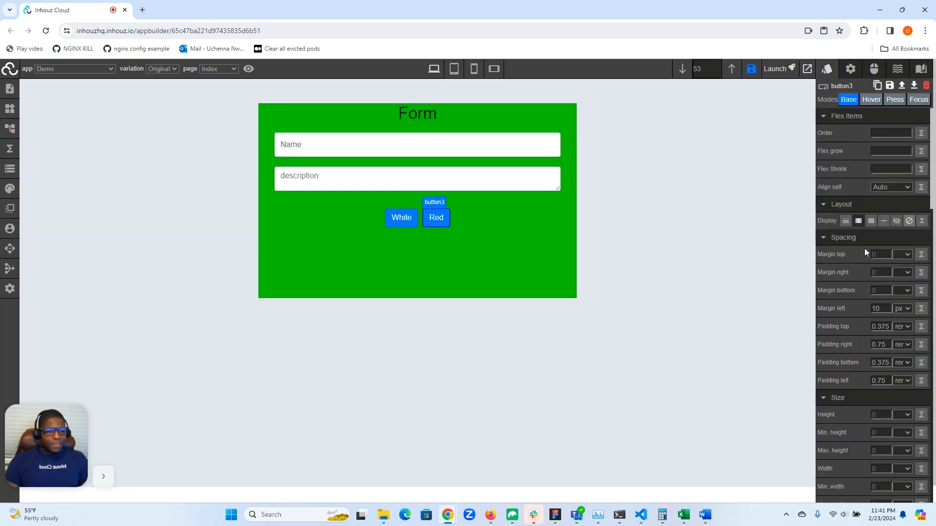
scroll(864, 248, down, 4)
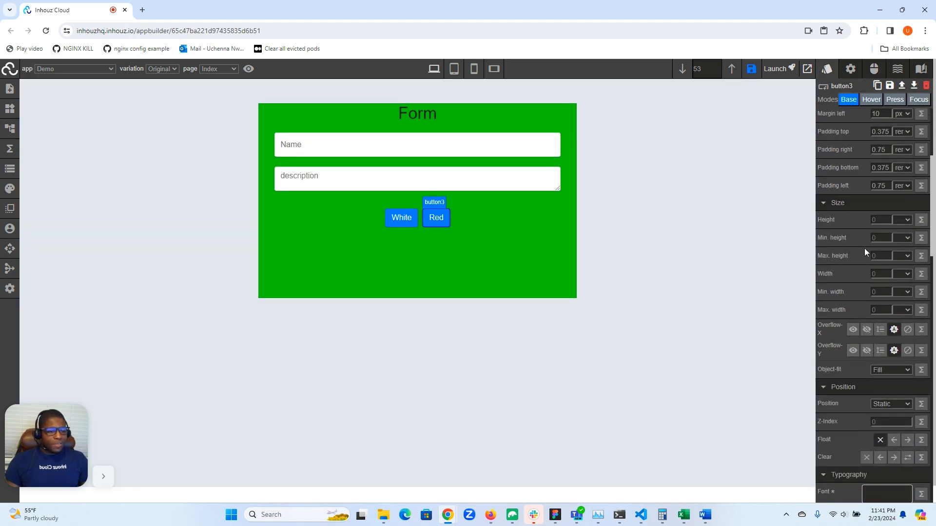
scroll(865, 252, down, 2)
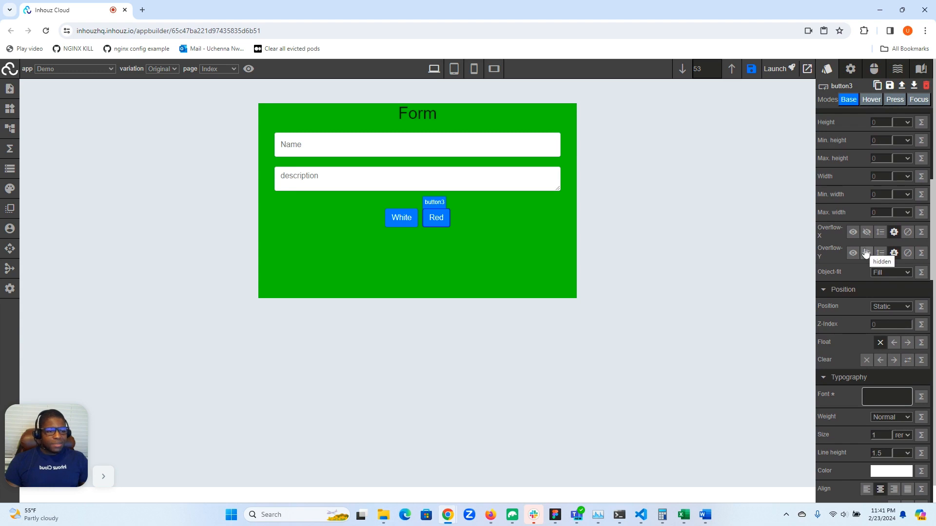